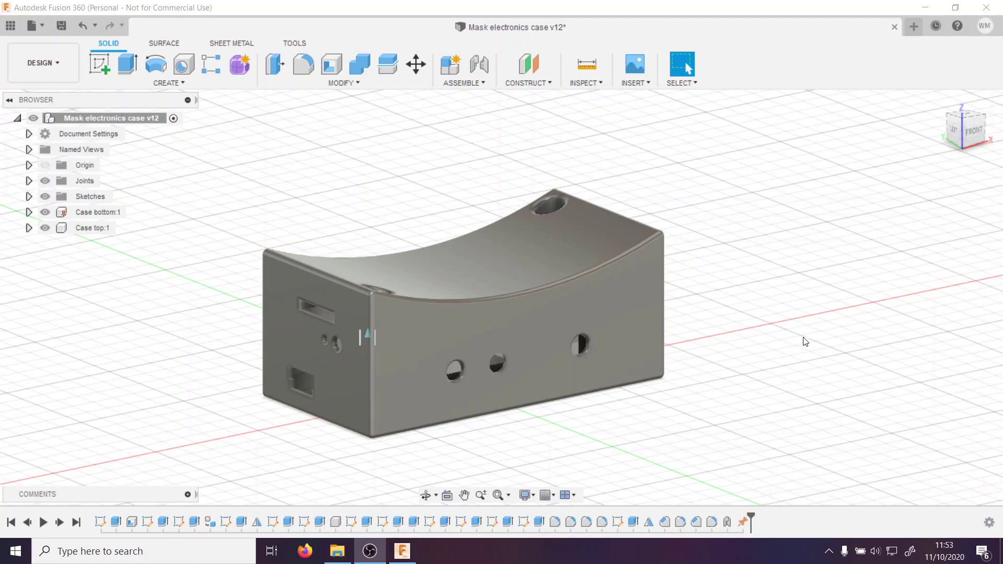
# Orbit around the closed case, then drag the curved Case top straight up off Case bottom.
pyautogui.keyDown('shift'); pyautogui.moveTo(737, 342); pyautogui.dragTo(668, 304, button='middle'); pyautogui.keyUp('shift')
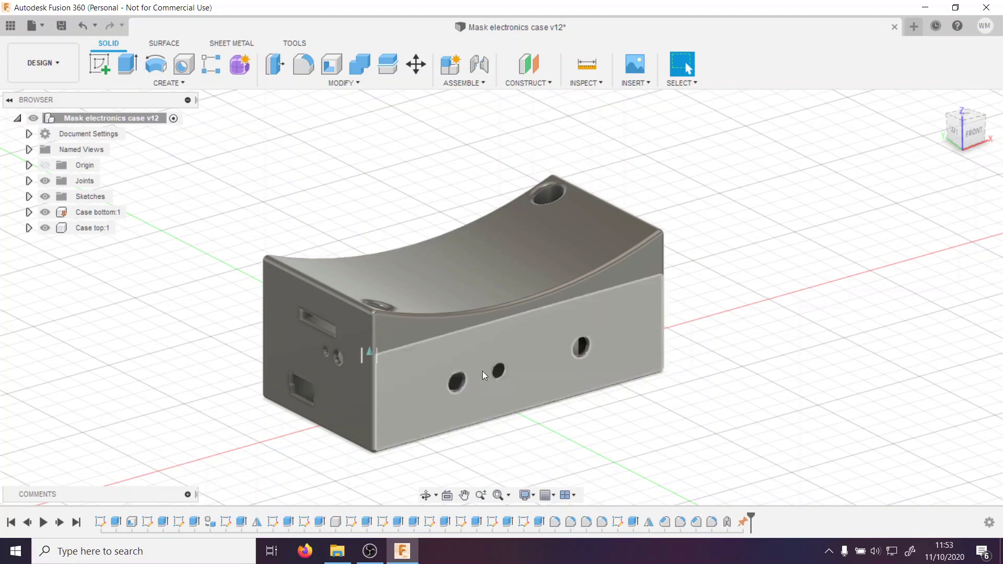
pyautogui.keyDown('shift'); pyautogui.moveTo(768, 343); pyautogui.dragTo(670, 329, button='middle'); pyautogui.keyUp('shift')
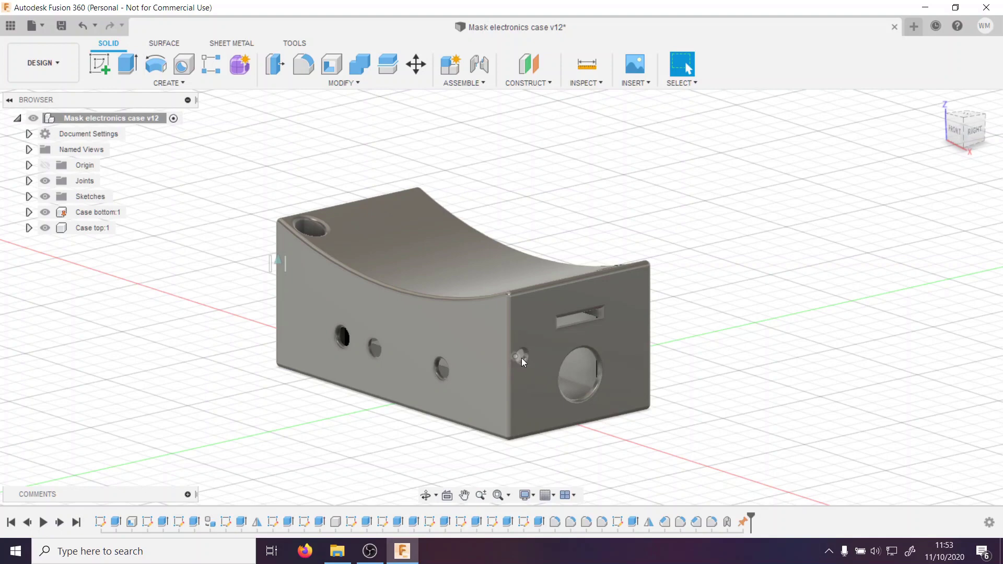
pyautogui.keyDown('shift'); pyautogui.moveTo(521, 358); pyautogui.dragTo(444, 375, button='middle'); pyautogui.keyUp('shift')
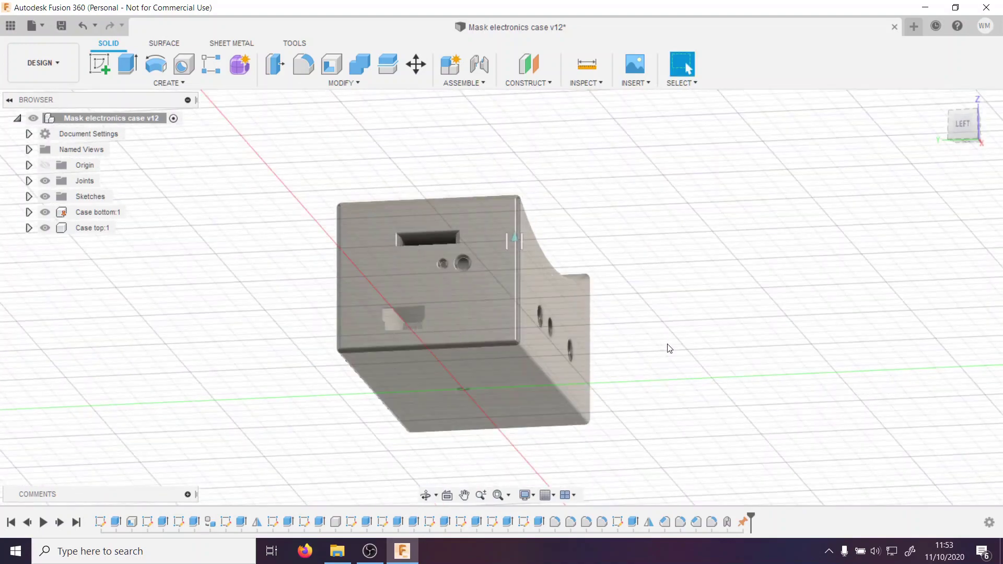
pyautogui.keyDown('shift'); pyautogui.moveTo(670, 348); pyautogui.dragTo(667, 363, button='middle'); pyautogui.keyUp('shift')
pyautogui.scroll(5, 534, 336)
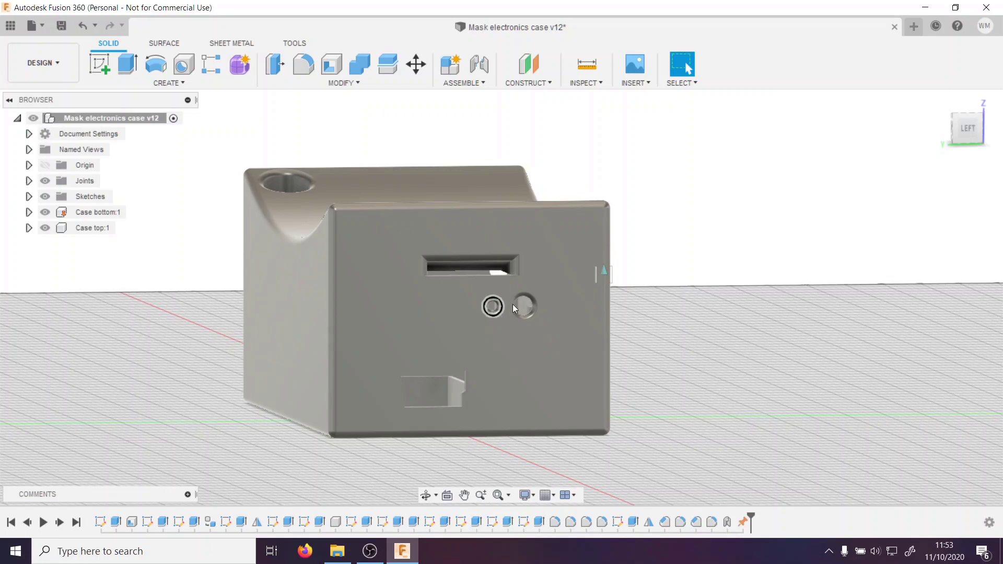
pyautogui.keyDown('shift'); pyautogui.moveTo(714, 287); pyautogui.dragTo(516, 287, button='middle'); pyautogui.keyUp('shift')
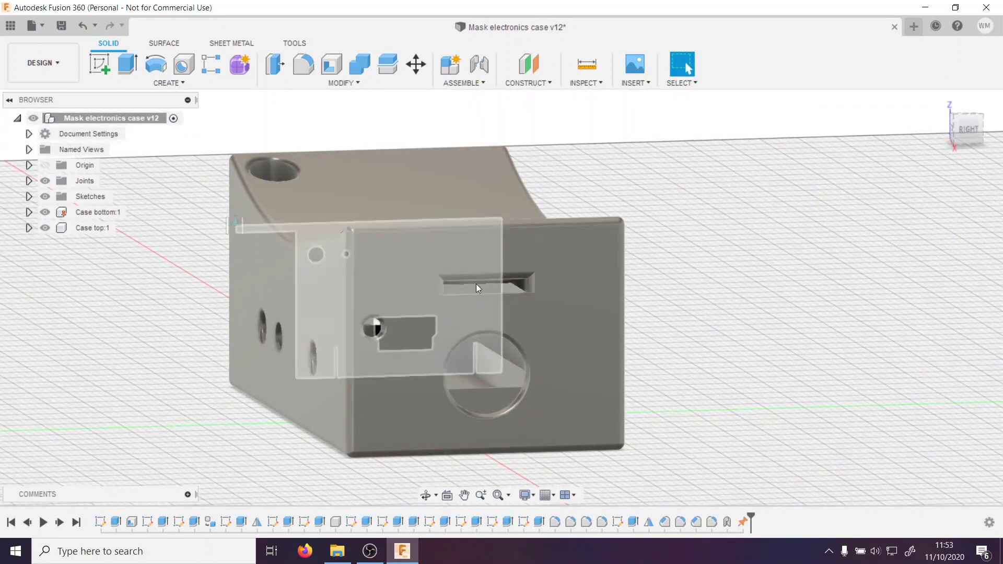
pyautogui.keyDown('shift'); pyautogui.moveTo(487, 307); pyautogui.dragTo(520, 377, button='middle'); pyautogui.keyUp('shift')
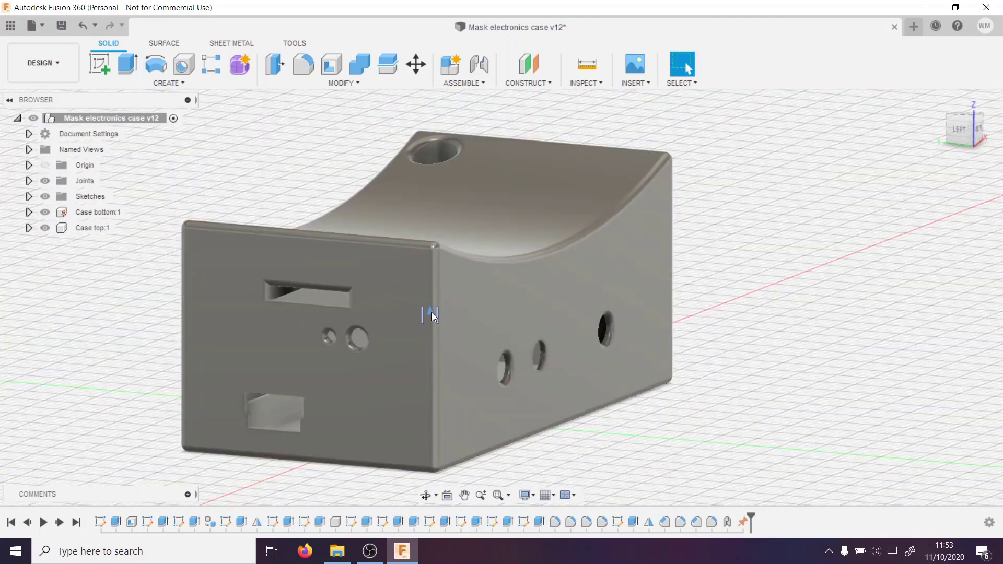
pyautogui.click(469, 285)
pyautogui.moveTo(469, 285); pyautogui.dragTo(499, 102)
pyautogui.scroll(5, 528, 111)
pyautogui.keyDown('shift'); pyautogui.moveTo(528, 111); pyautogui.dragTo(268, 184, button='middle'); pyautogui.keyUp('shift')
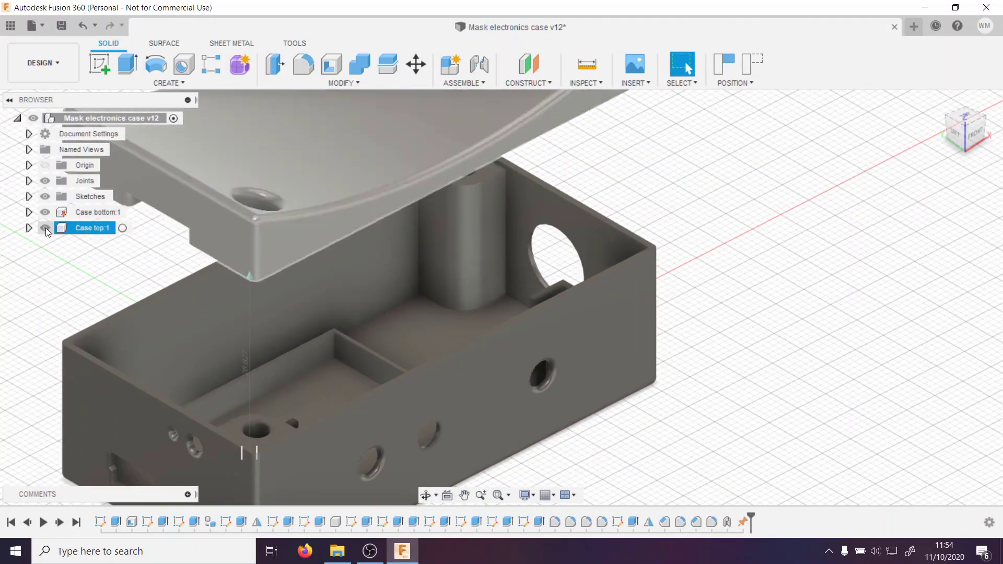
# Hide Case top:1 and orbit around the case bottom to inspect its compartment and end wall.
pyautogui.click(45, 228)
pyautogui.keyDown('shift'); pyautogui.moveTo(310, 268); pyautogui.dragTo(465, 442, button='middle'); pyautogui.keyUp('shift')
pyautogui.press('Escape')
pyautogui.keyDown('shift'); pyautogui.moveTo(480, 267); pyautogui.dragTo(524, 268, button='middle'); pyautogui.keyUp('shift')
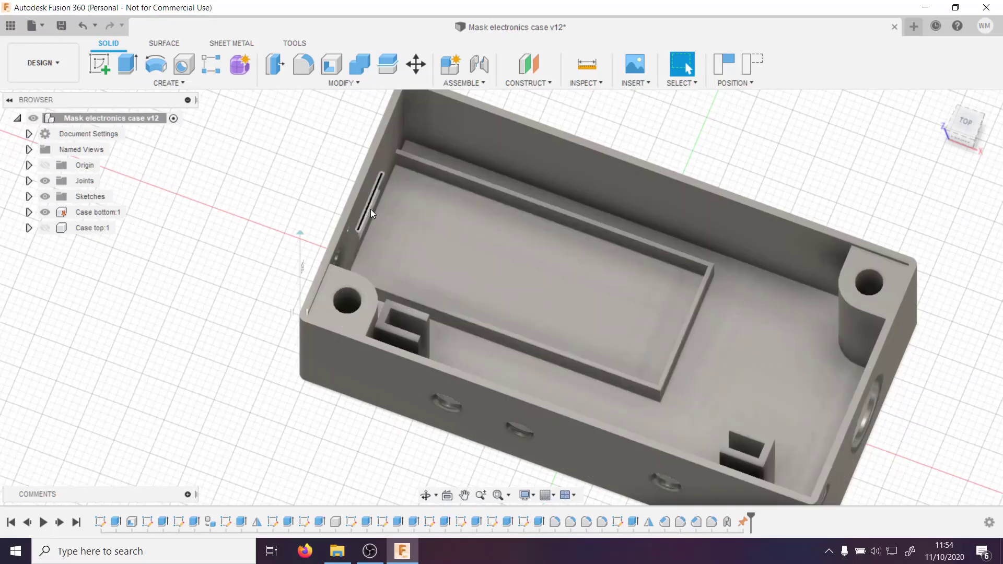
pyautogui.moveTo(558, 302); pyautogui.dragTo(468, 253, button='middle')
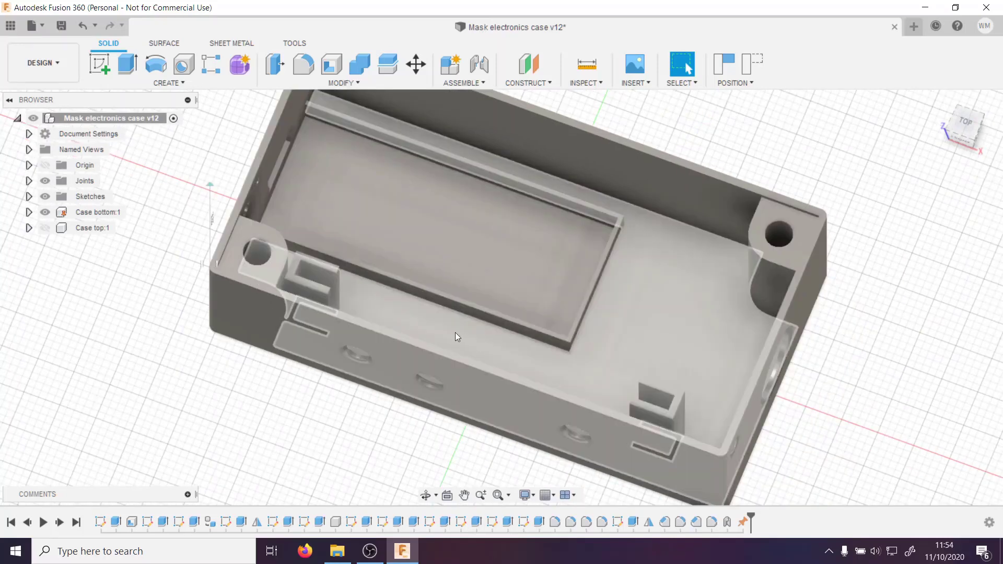
pyautogui.keyDown('shift'); pyautogui.moveTo(456, 332); pyautogui.dragTo(527, 348, button='middle'); pyautogui.keyUp('shift')
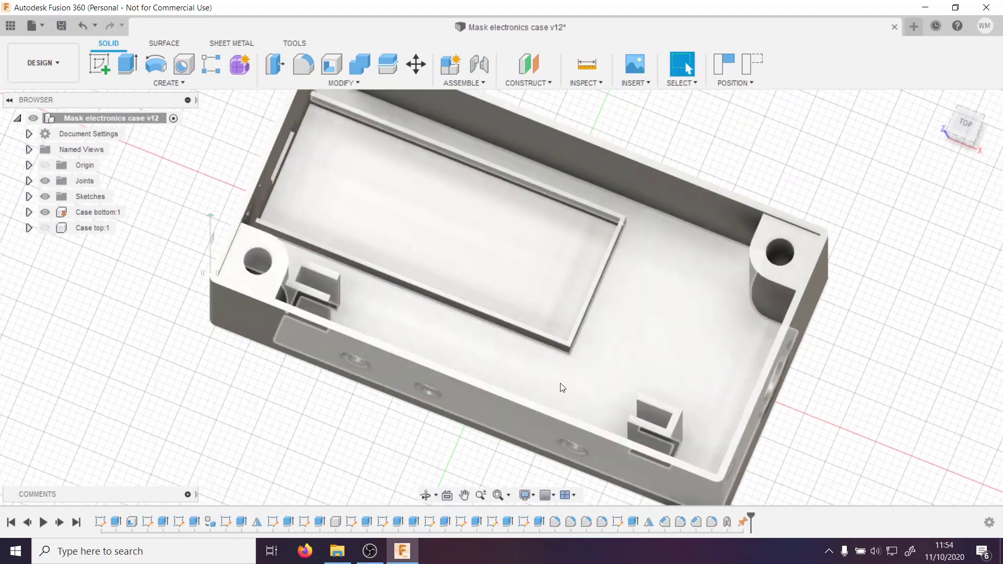
pyautogui.keyDown('shift'); pyautogui.moveTo(381, 385); pyautogui.dragTo(521, 362, button='middle'); pyautogui.keyUp('shift')
pyautogui.keyDown('shift'); pyautogui.moveTo(391, 330); pyautogui.dragTo(656, 340, button='middle'); pyautogui.keyUp('shift')
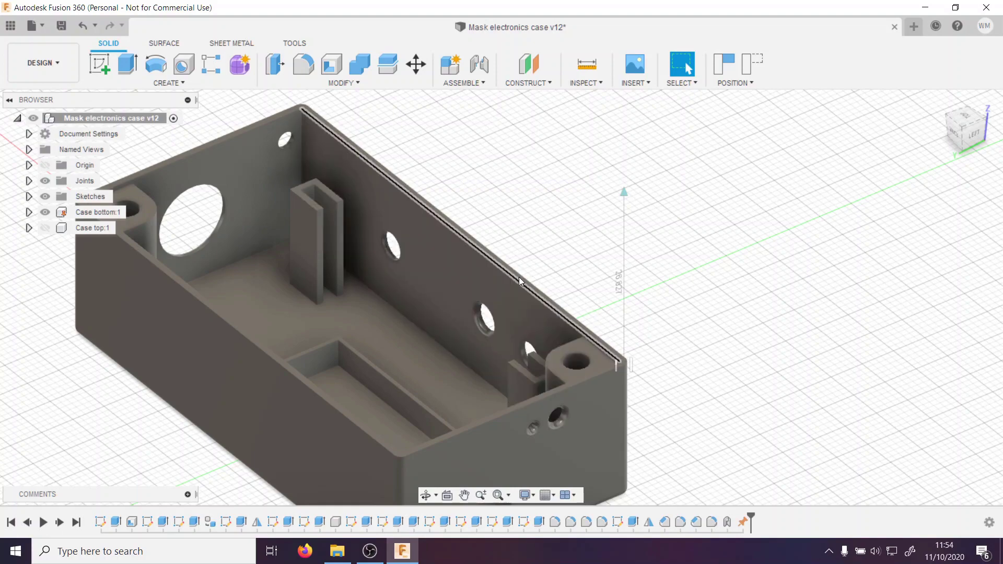
pyautogui.keyDown('shift'); pyautogui.moveTo(670, 332); pyautogui.dragTo(755, 369, button='middle'); pyautogui.keyUp('shift')
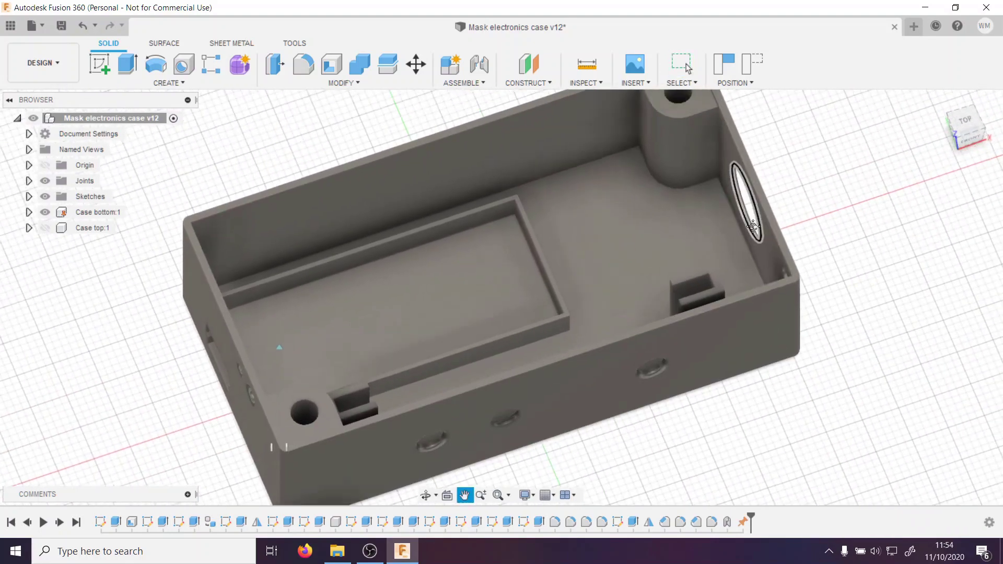
pyautogui.moveTo(752, 225); pyautogui.dragTo(736, 253, button='middle')
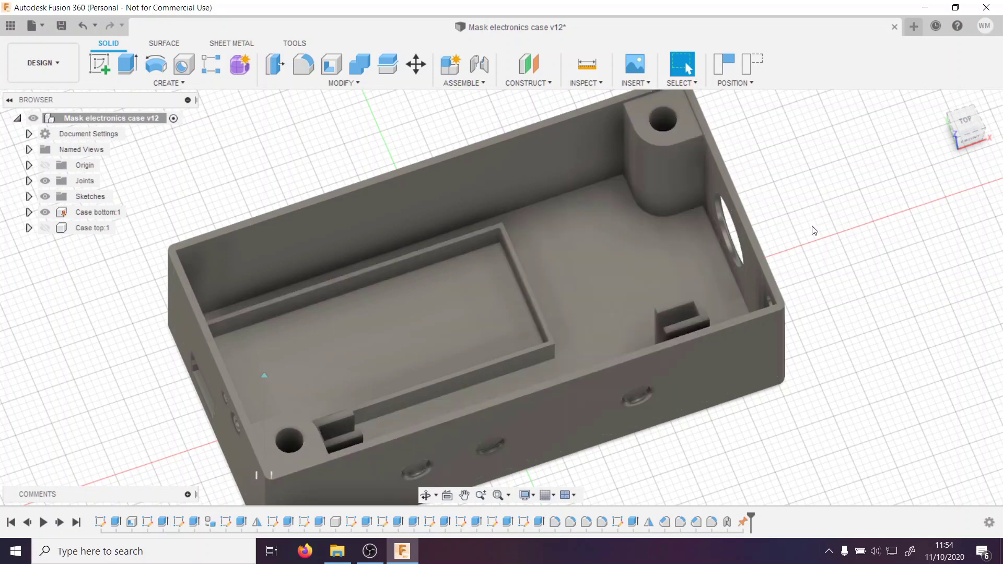
pyautogui.keyDown('shift'); pyautogui.moveTo(810, 215); pyautogui.dragTo(807, 205, button='middle'); pyautogui.keyUp('shift')
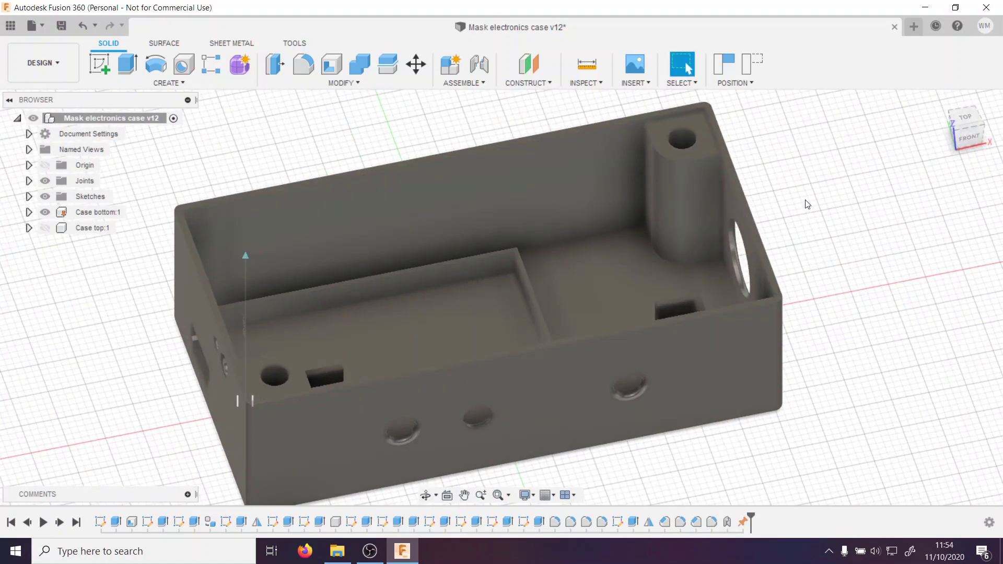
pyautogui.keyDown('shift'); pyautogui.moveTo(808, 204); pyautogui.dragTo(795, 220, button='middle'); pyautogui.keyUp('shift')
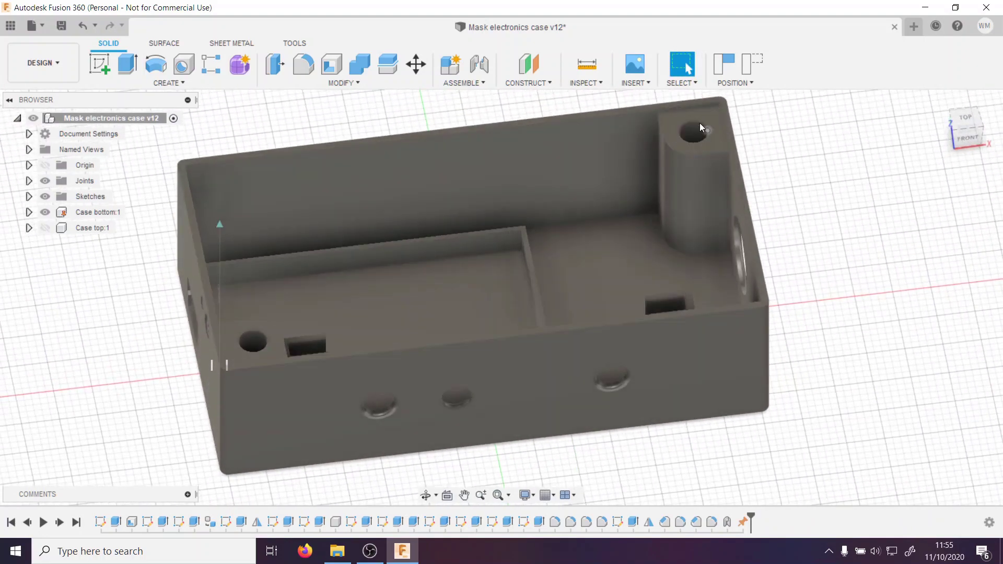
pyautogui.keyDown('shift'); pyautogui.moveTo(778, 193); pyautogui.dragTo(788, 230, button='middle'); pyautogui.keyUp('shift')
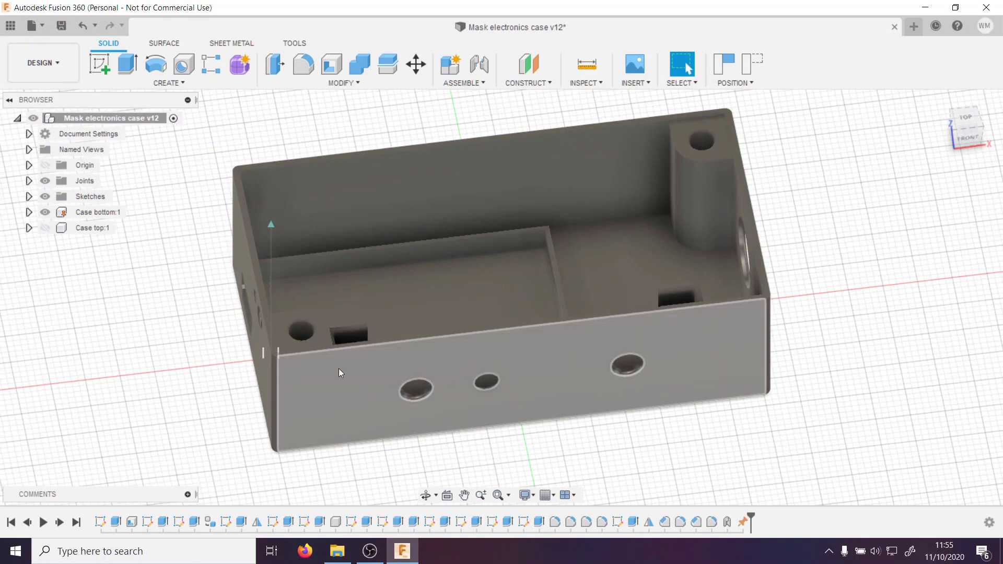
pyautogui.moveTo(199, 363)
pyautogui.keyDown('shift'); pyautogui.mouseDown(button='middle')
pyautogui.moveTo(209, 392)
pyautogui.moveTo(206, 365)
pyautogui.mouseUp(button='middle'); pyautogui.keyUp('shift')
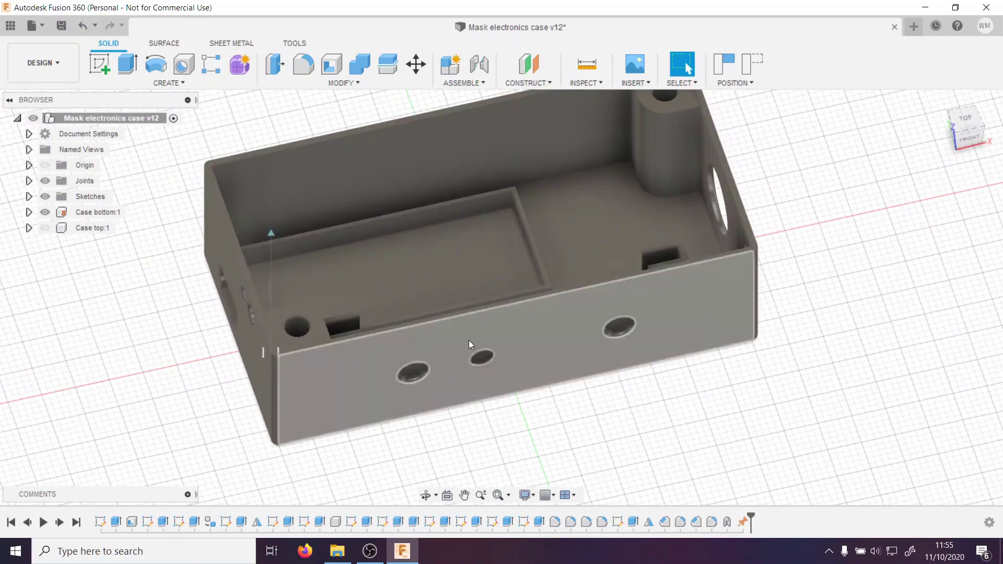
pyautogui.moveTo(472, 347); pyautogui.dragTo(810, 272, button='middle')
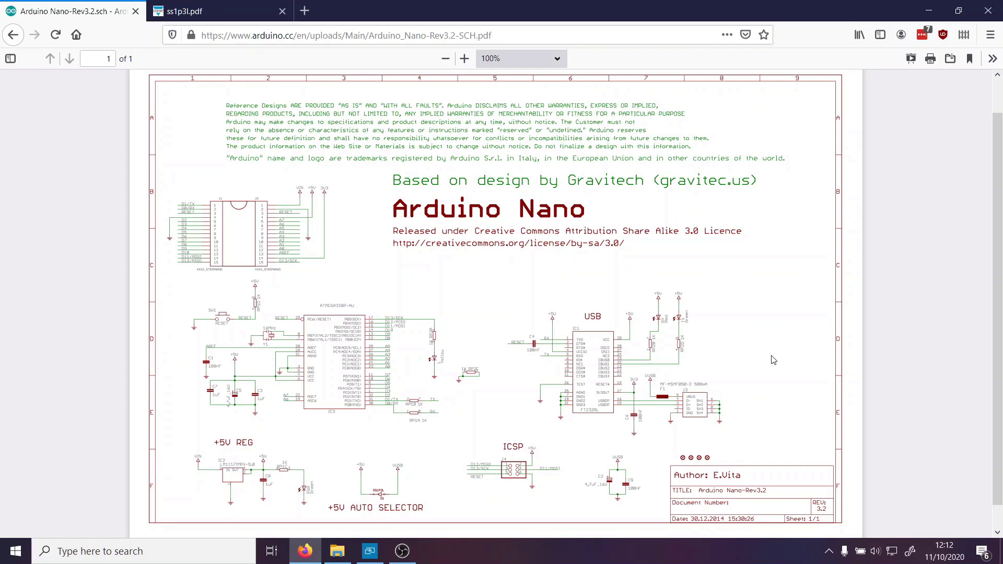
# Zoom the Arduino Nano schematic to 300% on the USB section and scroll across.
pyautogui.keyDown('ctrl'); pyautogui.scroll(2, 633, 384); pyautogui.keyUp('ctrl')
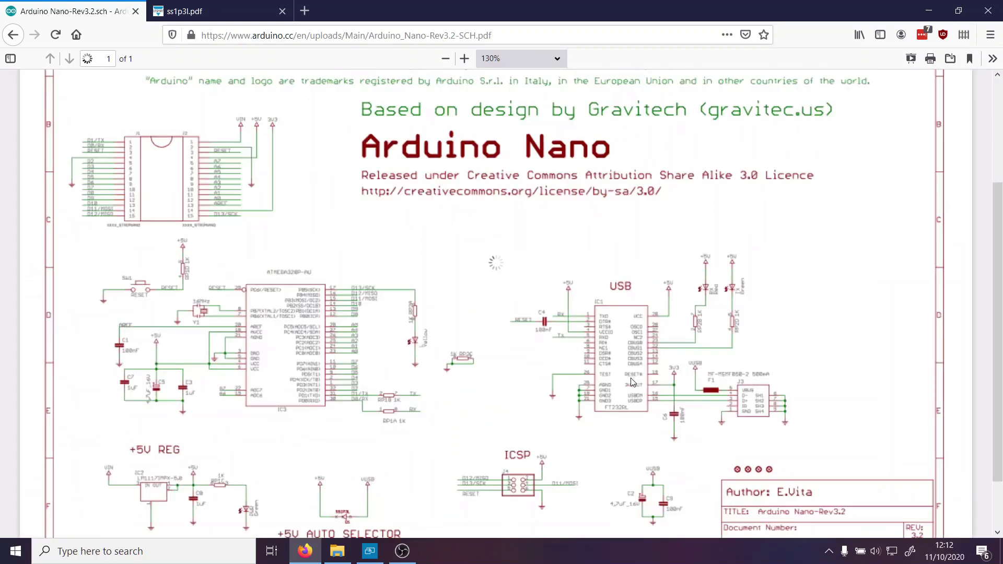
pyautogui.keyDown('ctrl'); pyautogui.scroll(7, 633, 384); pyautogui.keyUp('ctrl')
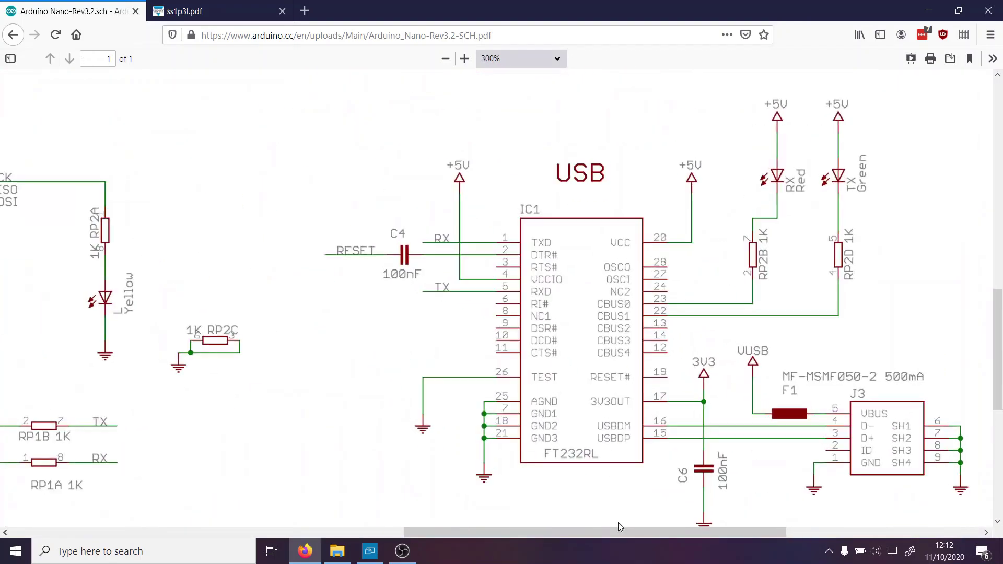
pyautogui.hscroll(3, 617, 530)
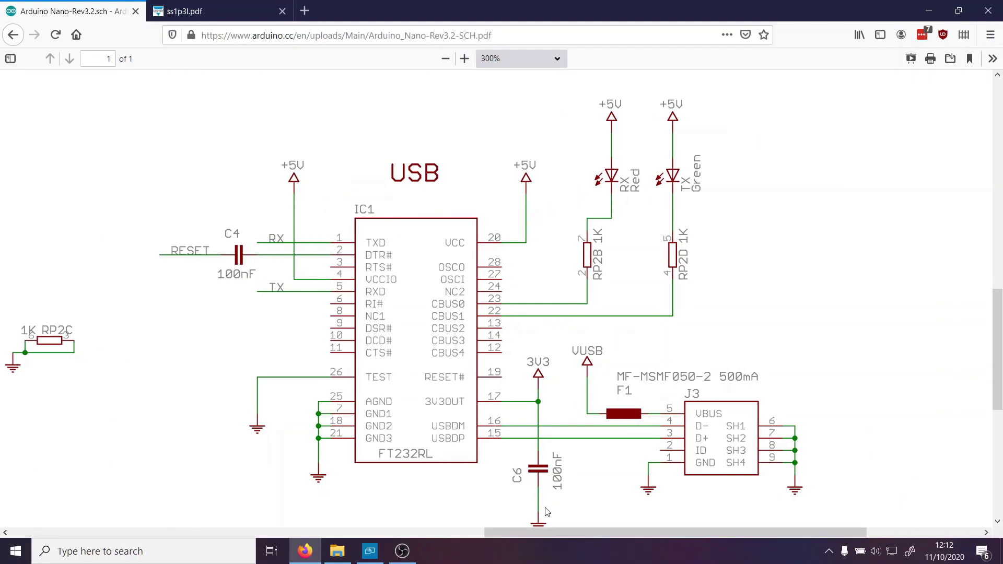
pyautogui.hscroll(2, 584, 529)
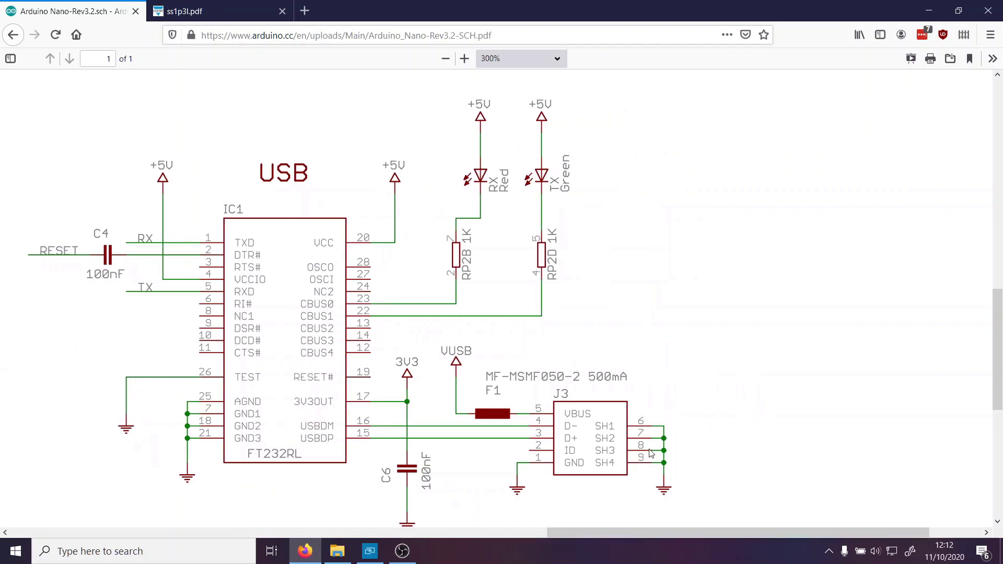
pyautogui.scroll(-2, 585, 422)
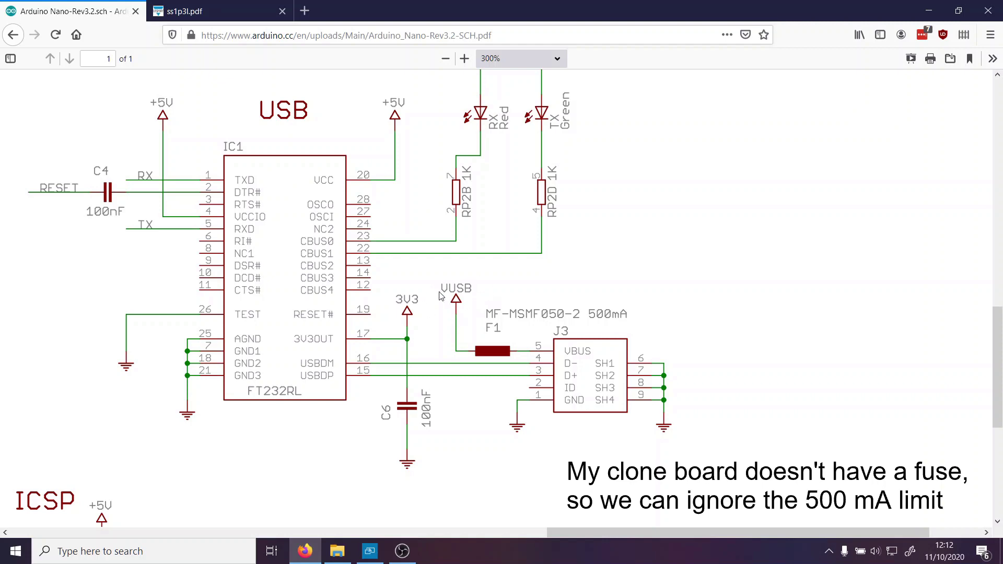
# Zoom to 410% on the +5V AUTO SELECTOR and bring up the ss1p3l.pdf datasheet.
pyautogui.moveTo(615, 536); pyautogui.dragTo(225, 529)
pyautogui.scroll(-5, 343, 389)
pyautogui.keyDown('ctrl'); pyautogui.scroll(-1, 478, 346); pyautogui.keyUp('ctrl')
pyautogui.keyDown('ctrl'); pyautogui.scroll(4, 477, 347); pyautogui.keyUp('ctrl')
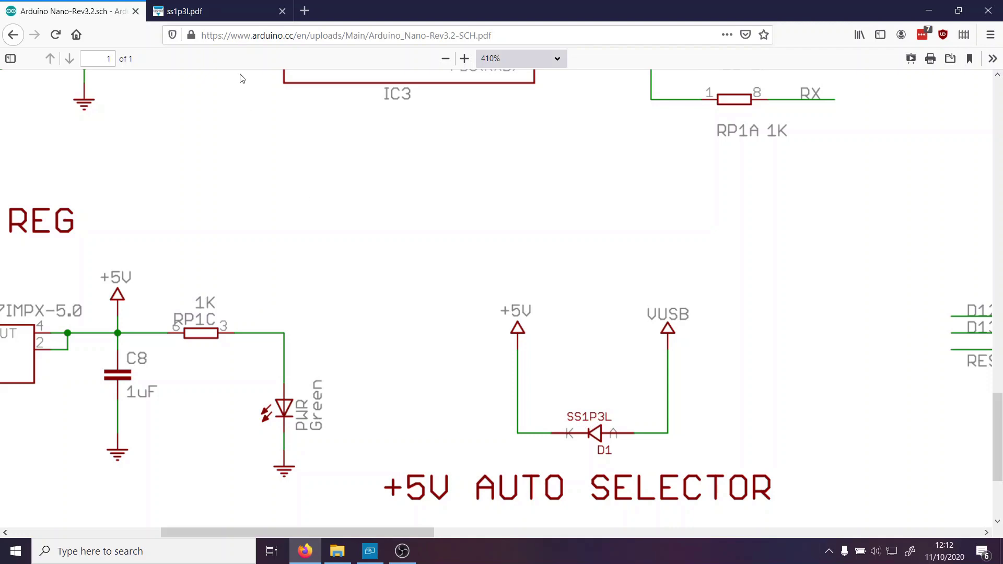
pyautogui.click(184, 11)
# Zoom the SS1P3L datasheet to 210%, highlight the 0.35 V VF value, then return to the schematic.
pyautogui.scroll(-2, 389, 214)
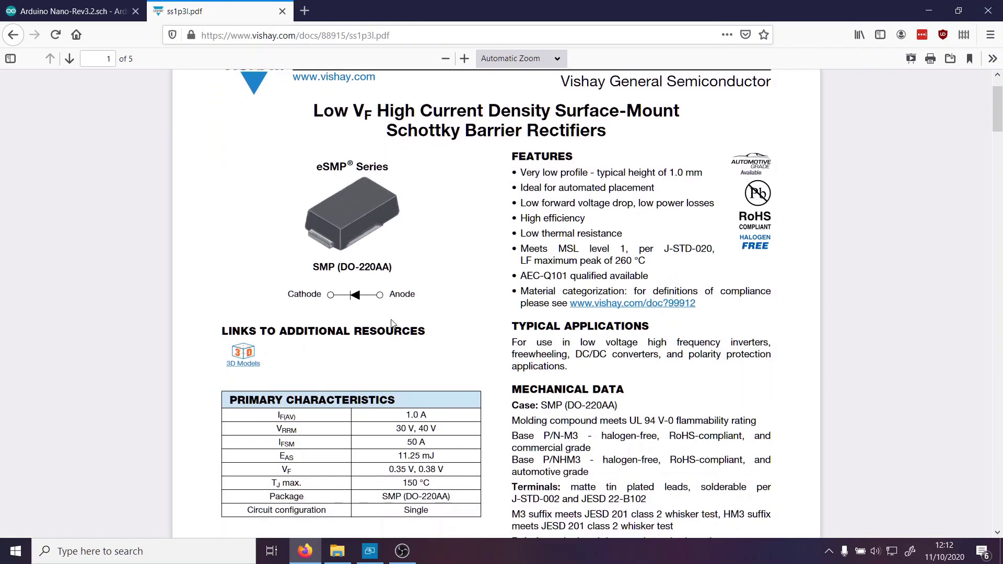
pyautogui.scroll(2, 393, 322)
pyautogui.scroll(-4, 461, 188)
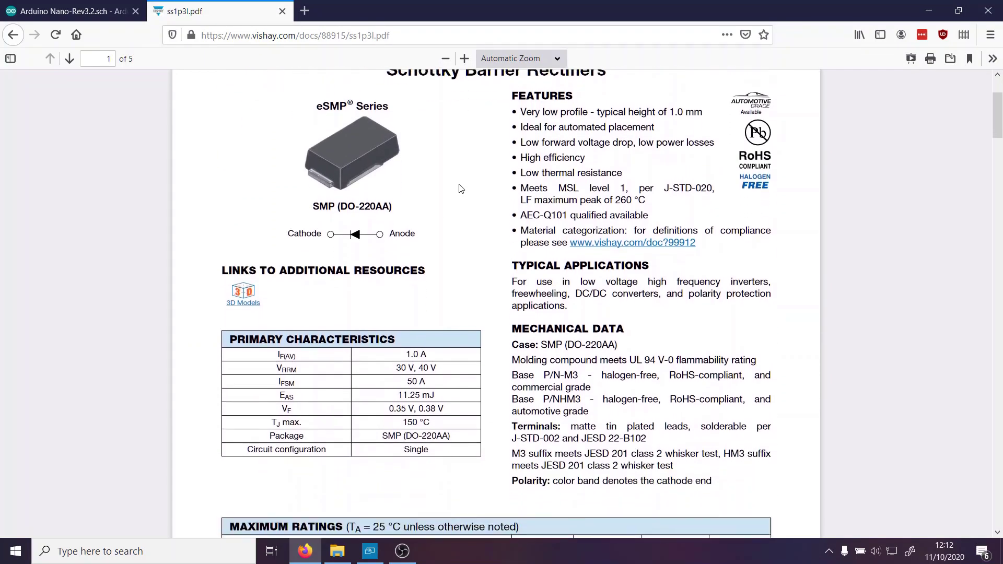
pyautogui.scroll(-4, 461, 189)
pyautogui.keyDown('ctrl'); pyautogui.scroll(5, 424, 325); pyautogui.keyUp('ctrl')
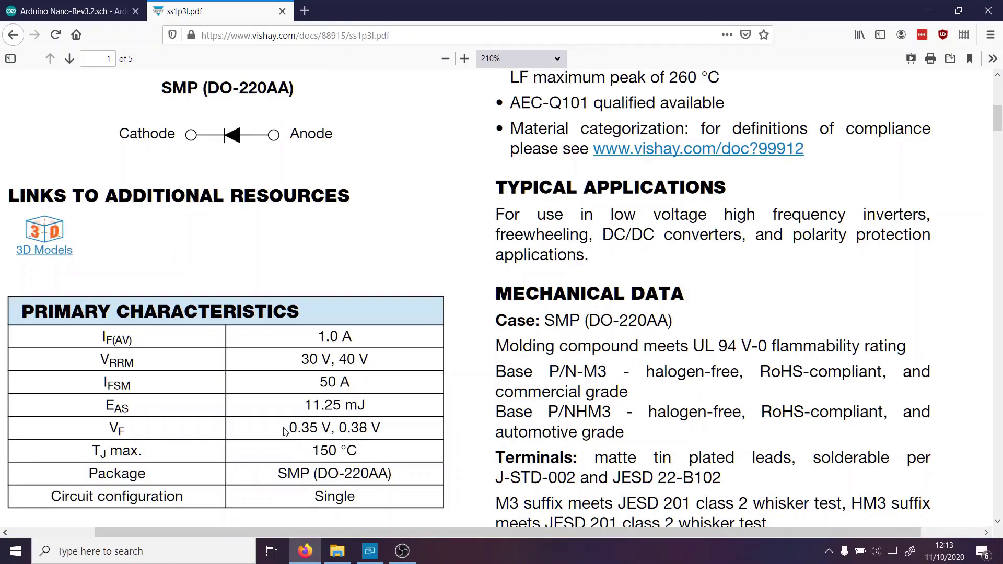
pyautogui.moveTo(291, 431)
pyautogui.mouseDown()
pyautogui.moveTo(335, 428)
pyautogui.moveTo(290, 430)
pyautogui.mouseUp()
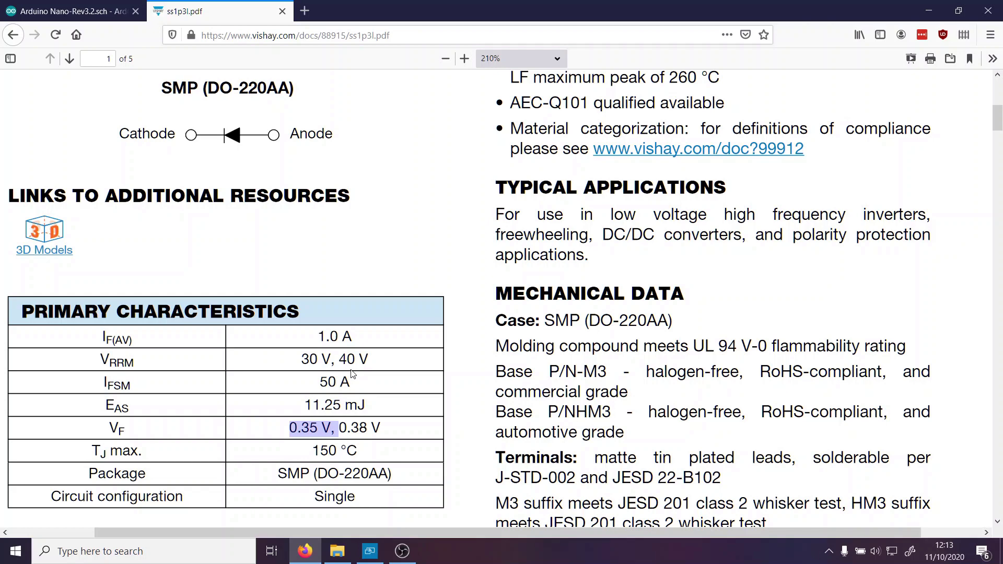
pyautogui.hotkey('ctrl', 'Tab')
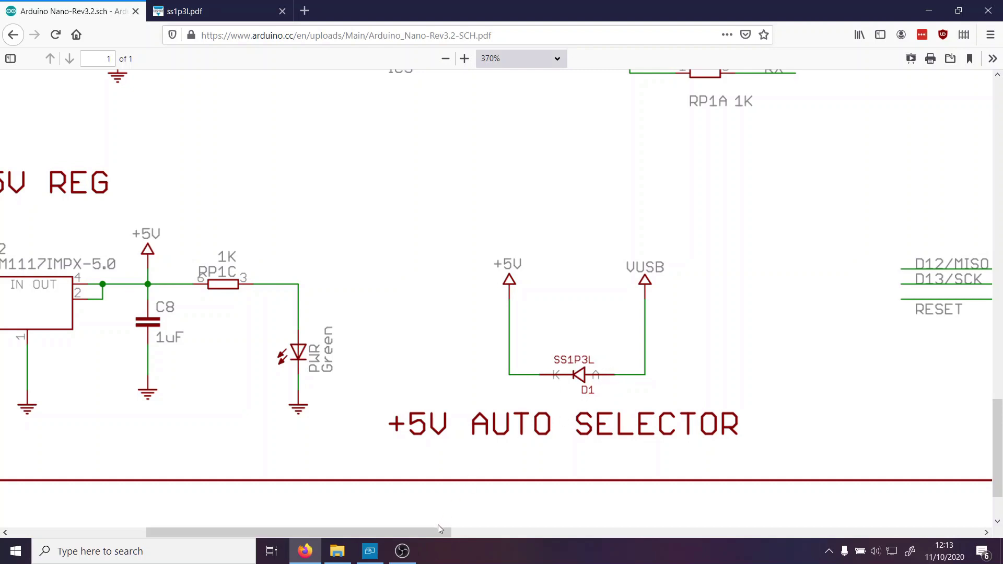
# Scroll the schematic right and slightly down to reveal the ICSP J4 header.
pyautogui.moveTo(438, 534); pyautogui.dragTo(513, 509)
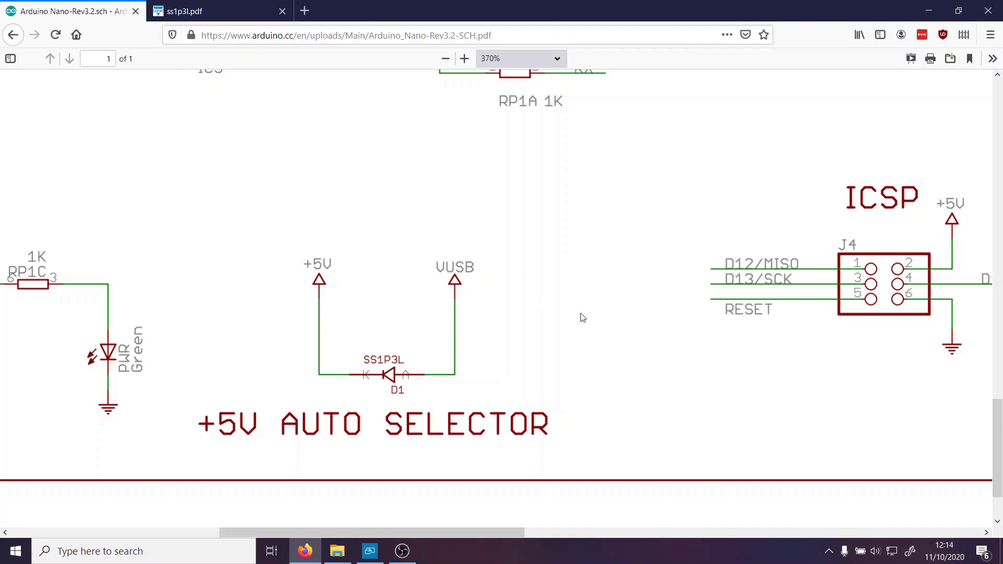
pyautogui.scroll(1, 583, 309)
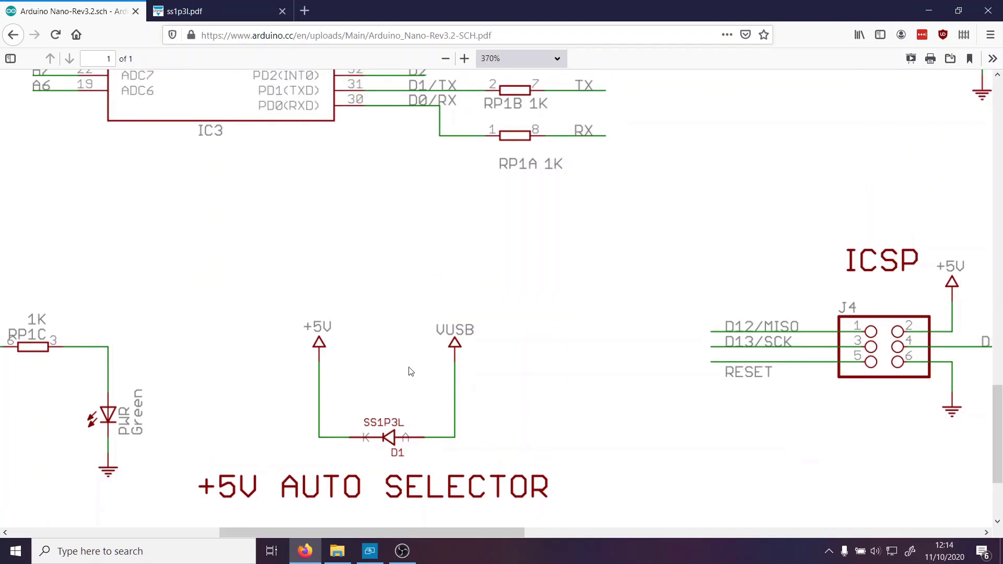